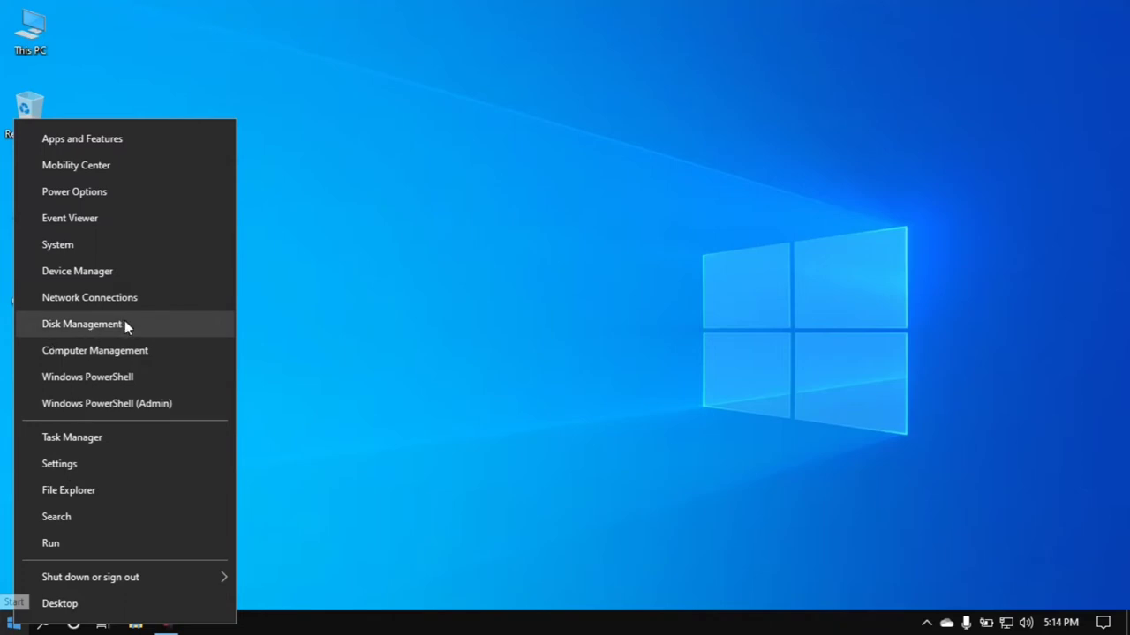
# Step: Open Disk Management and look over the C:, HOME (E:) and OFFICE (D:) volumes
pyautogui.click(124, 324)
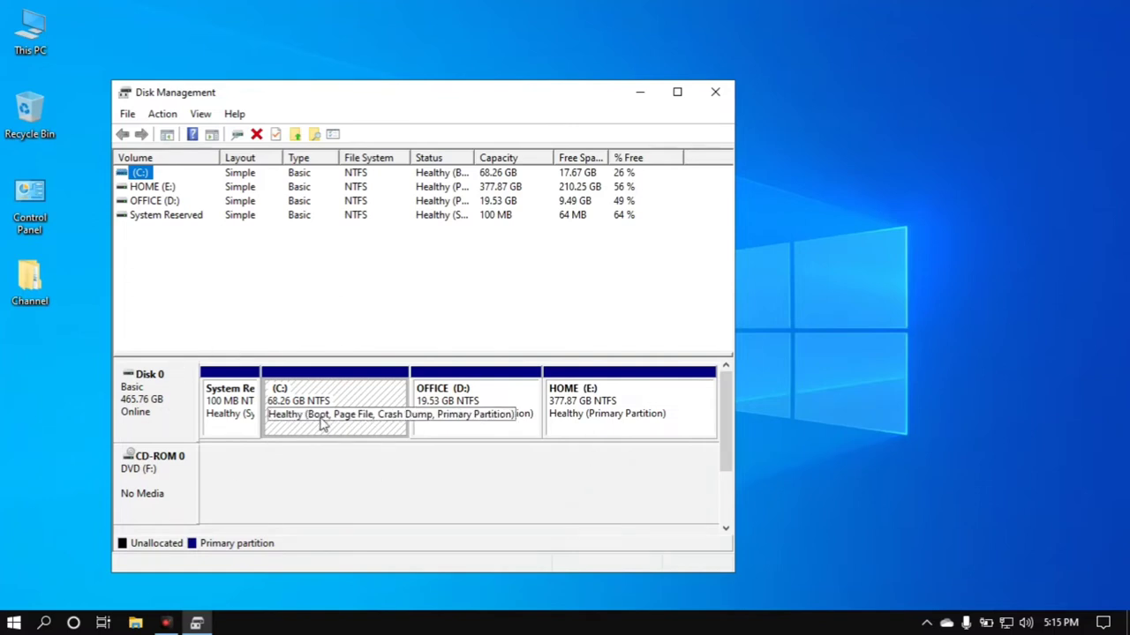
pyautogui.click(510, 421)
pyautogui.click(622, 415)
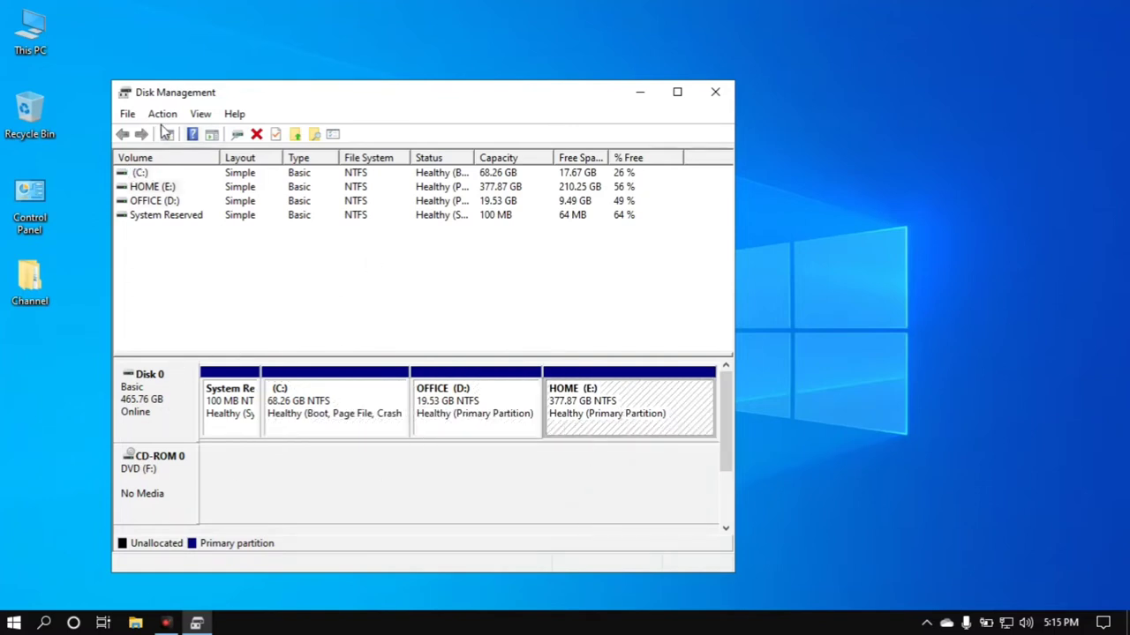
pyautogui.click(173, 187)
pyautogui.click(181, 177)
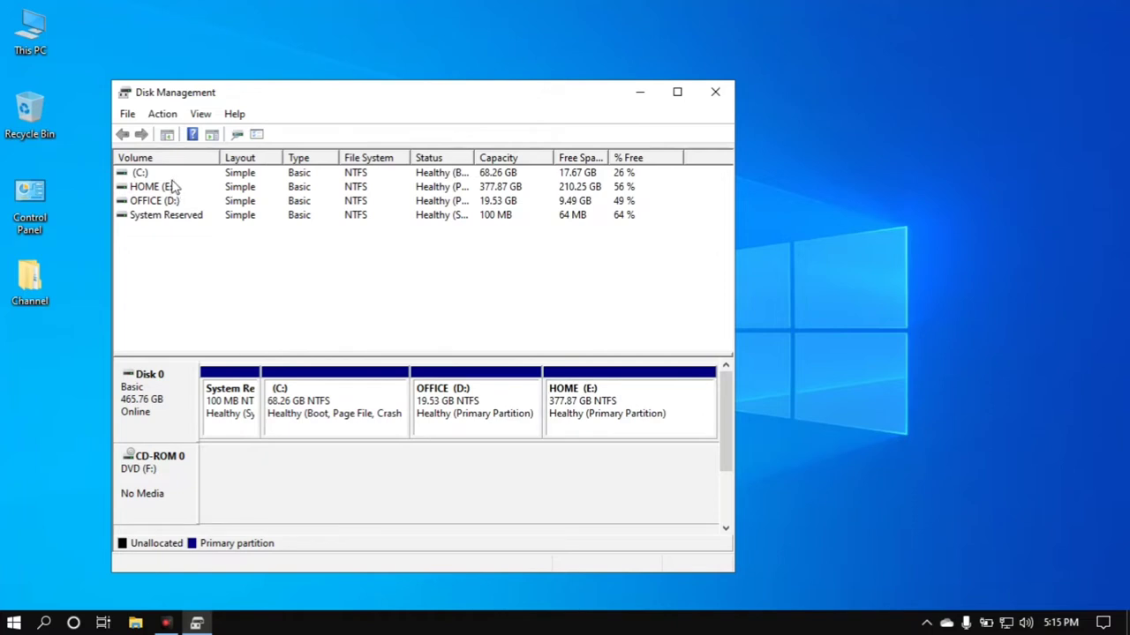
pyautogui.click(173, 202)
pyautogui.click(163, 187)
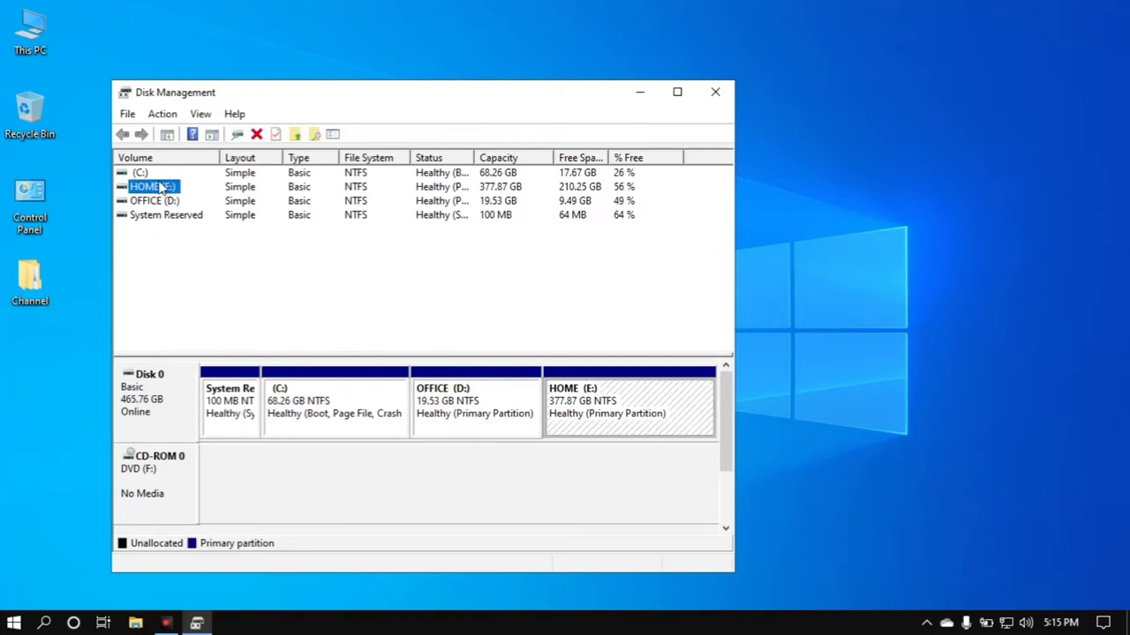
pyautogui.click(159, 180)
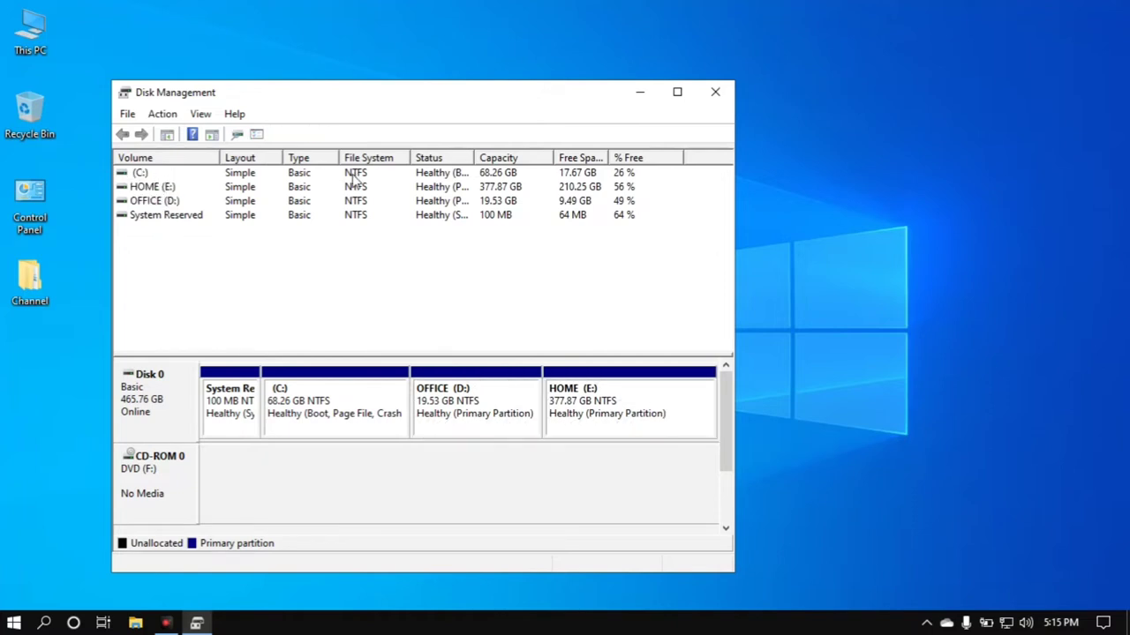
# Step: Open the properties of the C: partition and place the window beside Disk Management
pyautogui.click(329, 402)
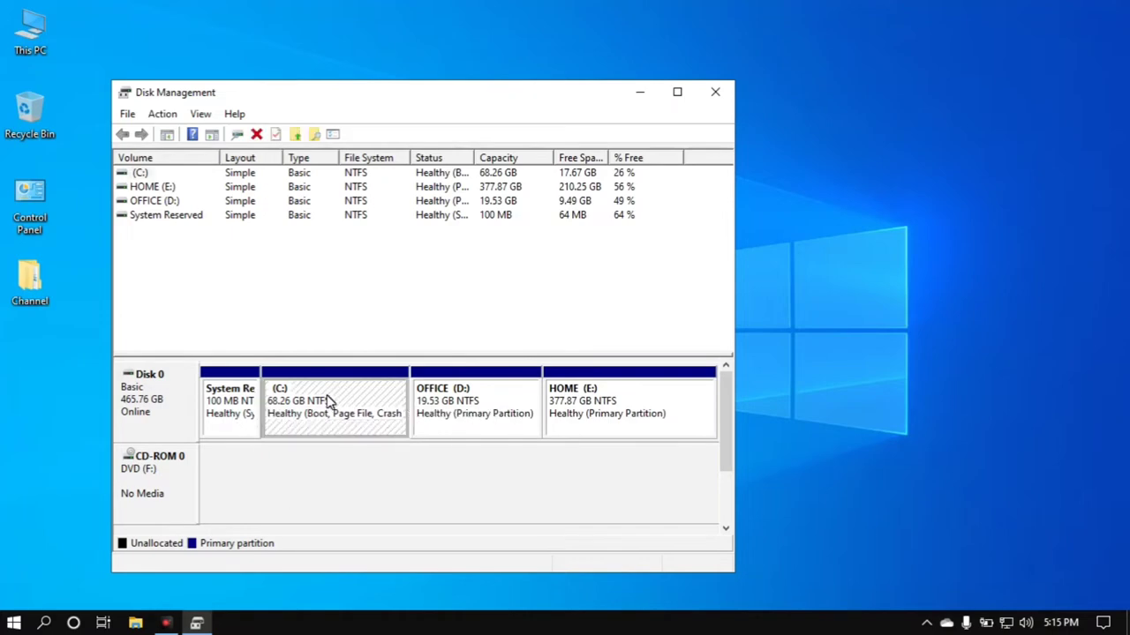
pyautogui.rightClick(329, 401)
pyautogui.click(370, 360)
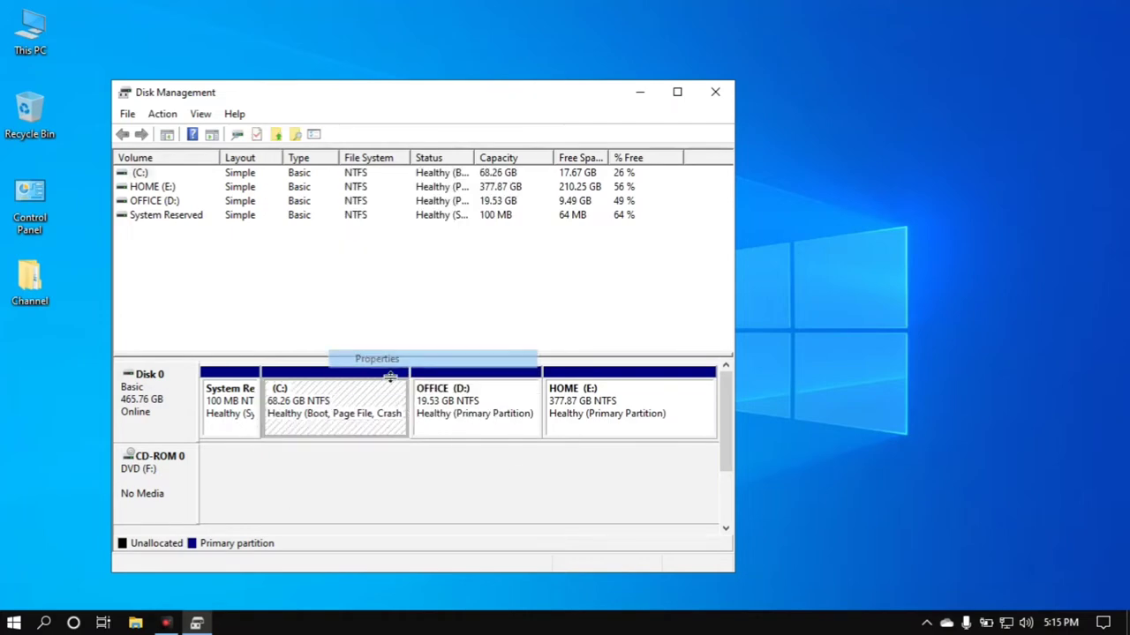
pyautogui.moveTo(561, 215); pyautogui.dragTo(941, 125)
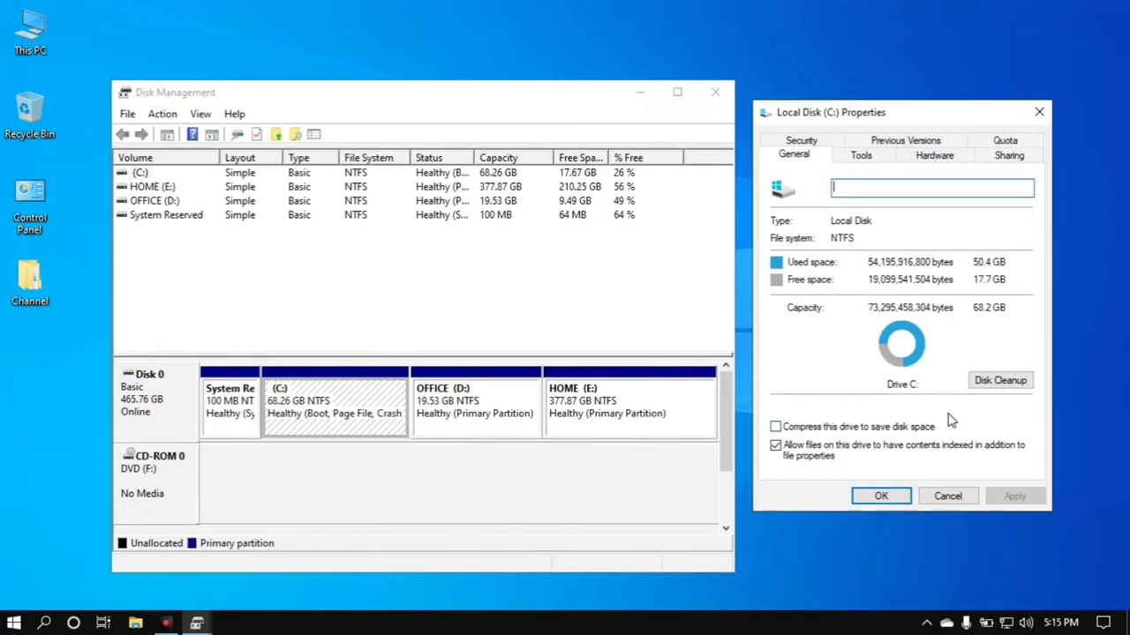
# Step: Run Disk Cleanup on the C: drive with the preselected file types, reviewing the list and confirming their permanent deletion
pyautogui.click(1015, 387)
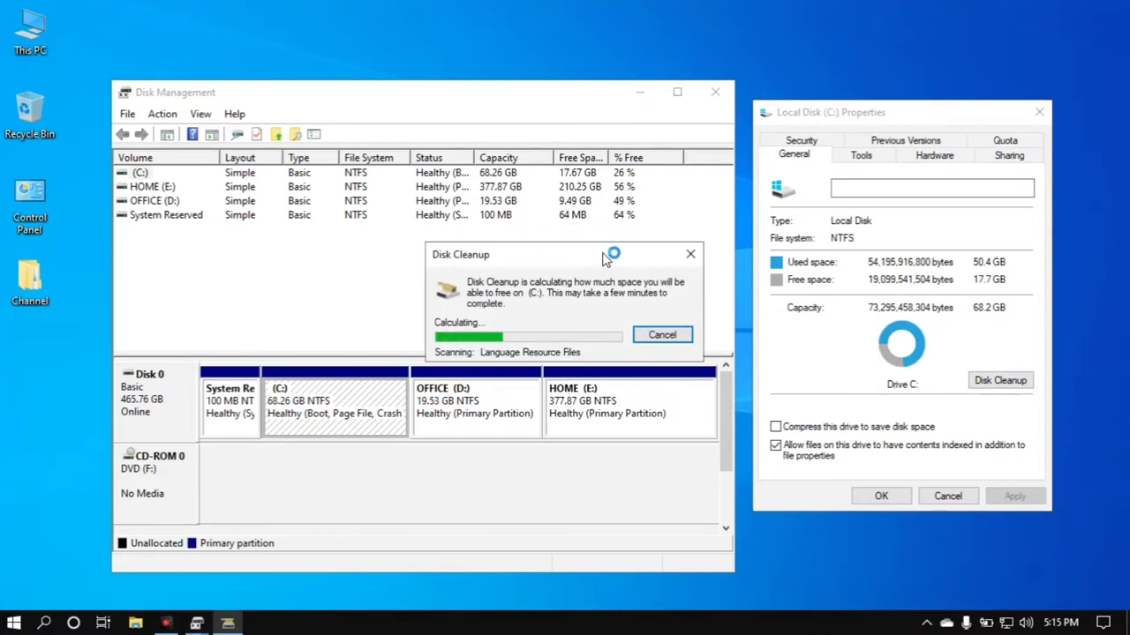
pyautogui.moveTo(607, 256); pyautogui.dragTo(597, 242)
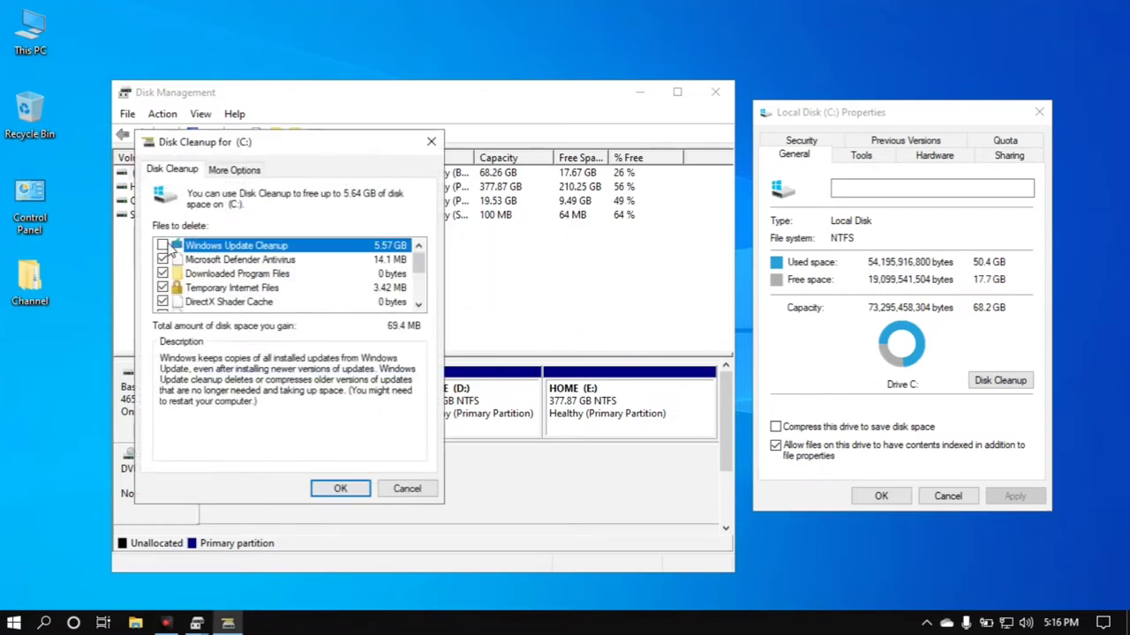
pyautogui.scroll(-2, 181, 275)
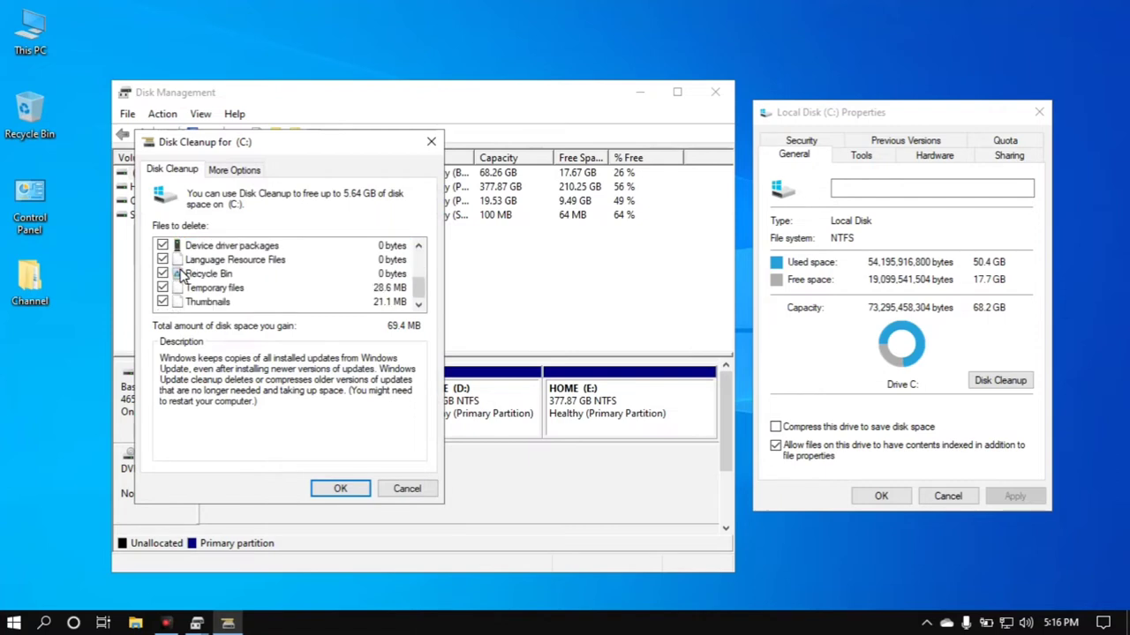
pyautogui.scroll(2, 181, 276)
pyautogui.scroll(-1, 181, 278)
pyautogui.scroll(-1, 181, 277)
pyautogui.scroll(2, 179, 275)
pyautogui.click(355, 492)
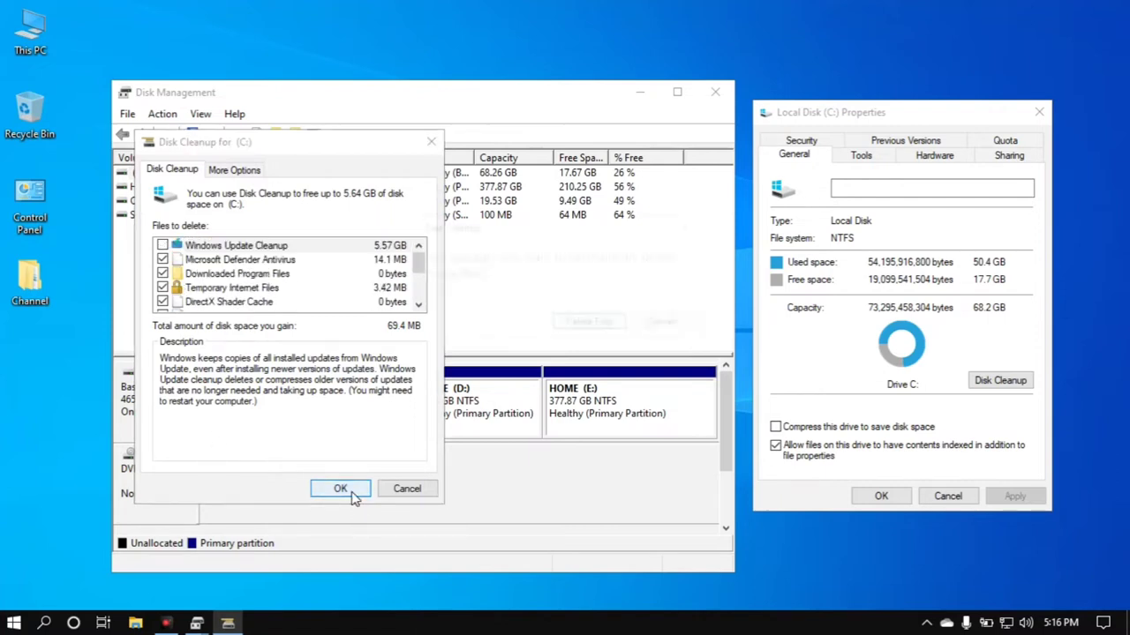
pyautogui.click(590, 323)
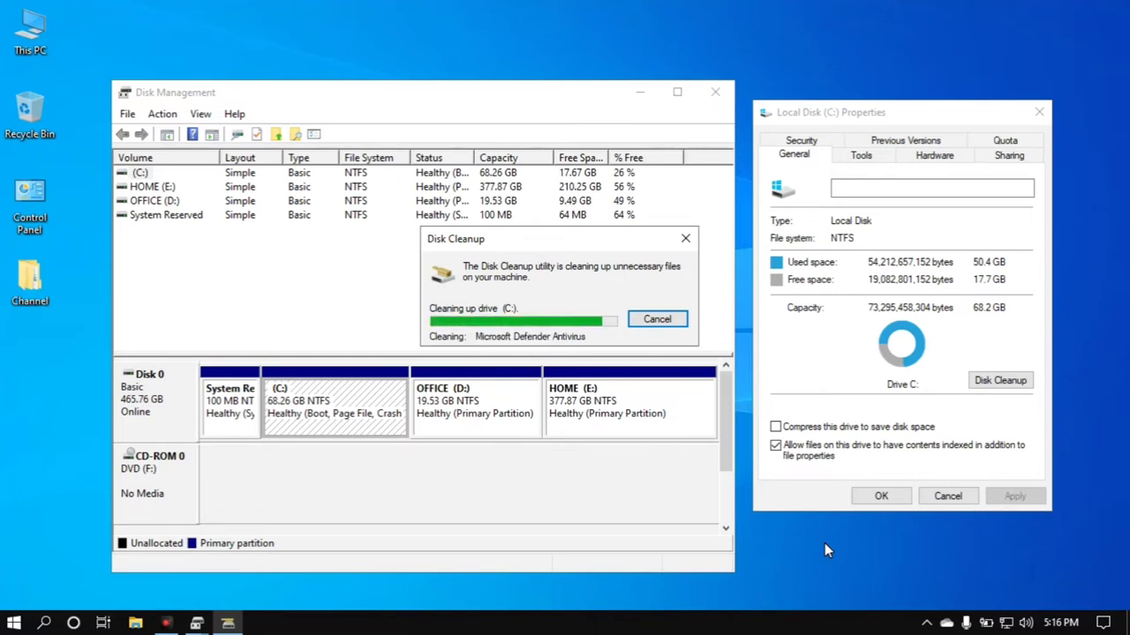
# Step: Open Optimize Drives from the C: drive's properties and move its window clear of the properties window
pyautogui.click(872, 162)
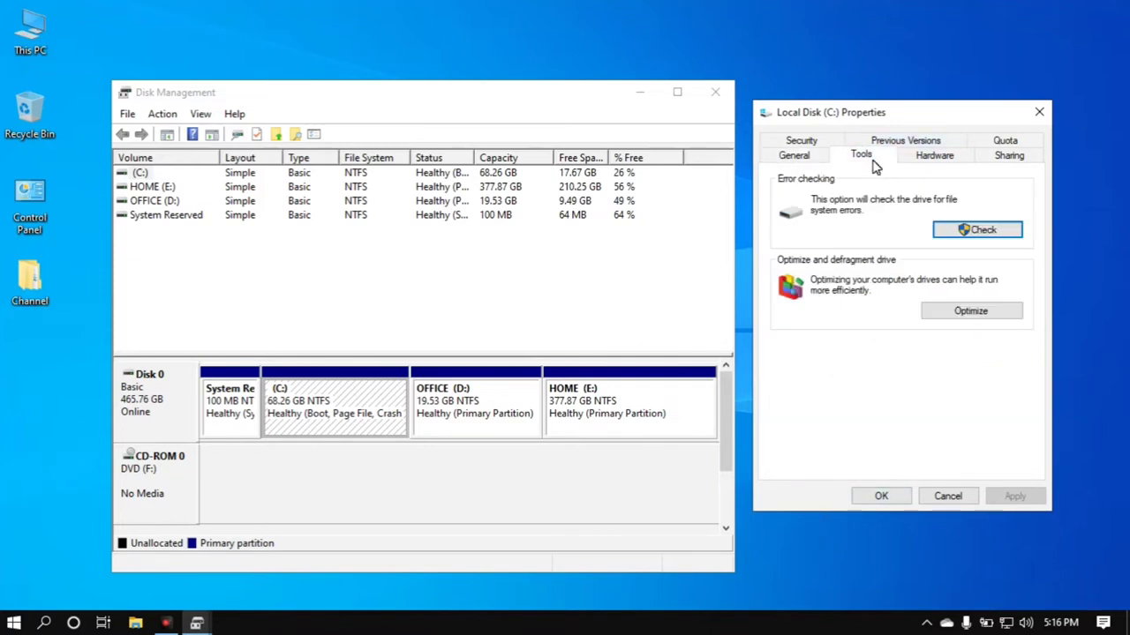
pyautogui.click(1001, 316)
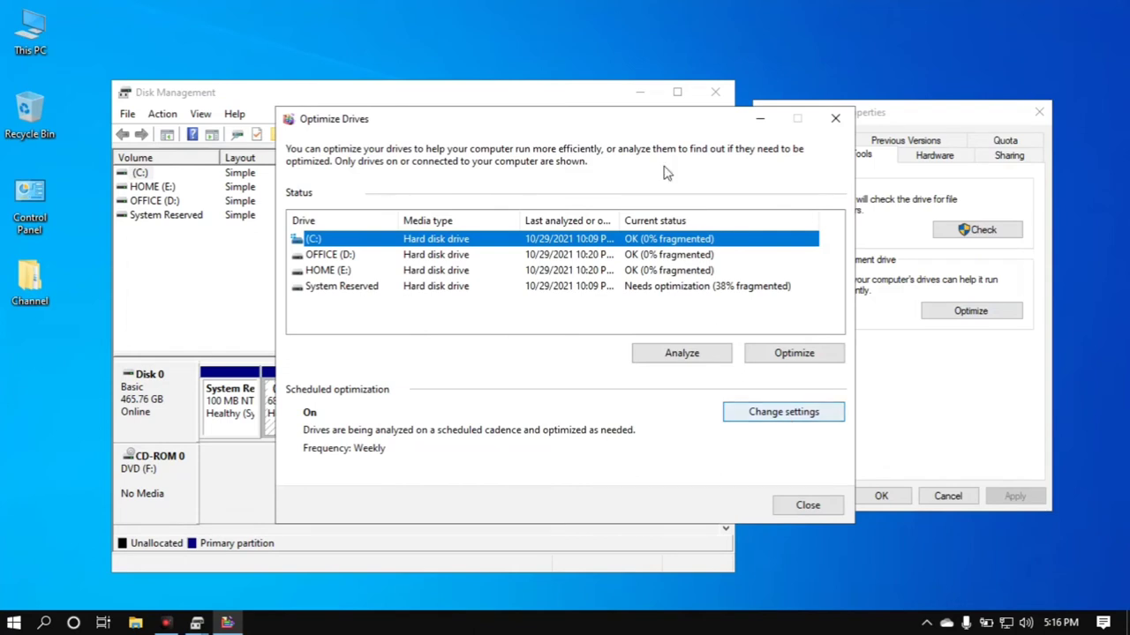
pyautogui.moveTo(660, 124); pyautogui.dragTo(470, 62)
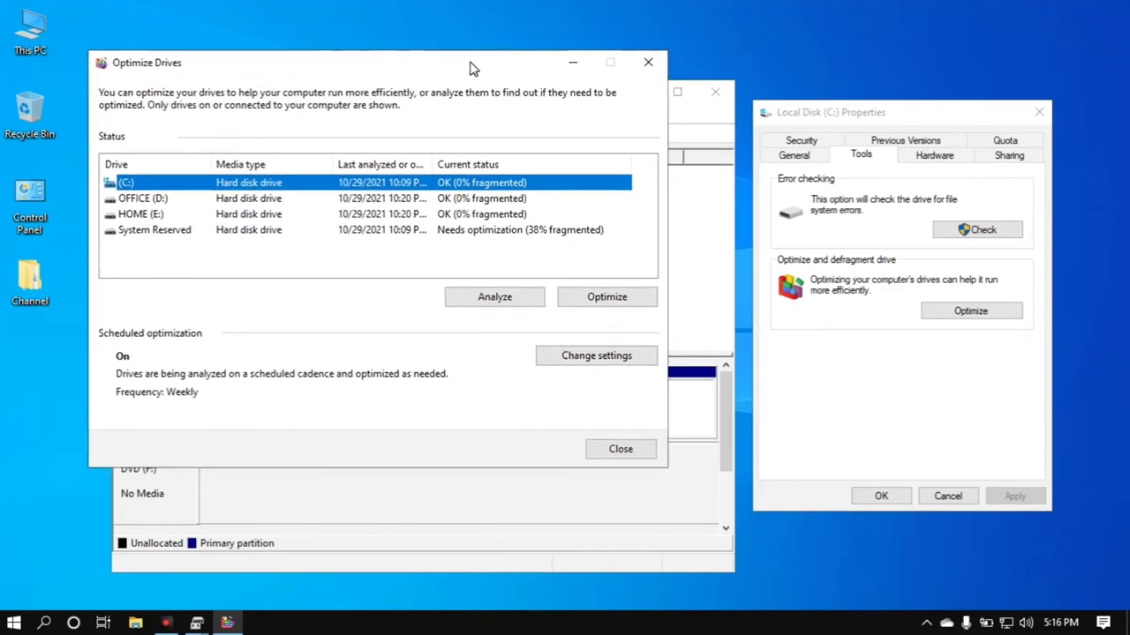
# Step: Try optimizing the C: drive and stop the run
pyautogui.click(146, 200)
pyautogui.click(157, 216)
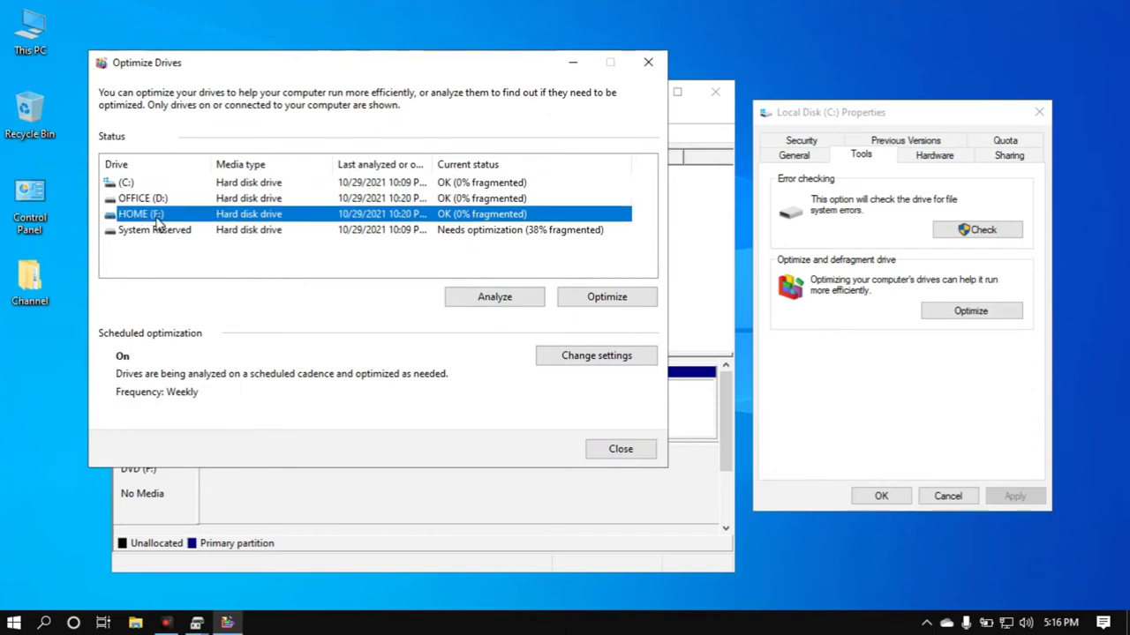
pyautogui.click(158, 230)
pyautogui.click(159, 182)
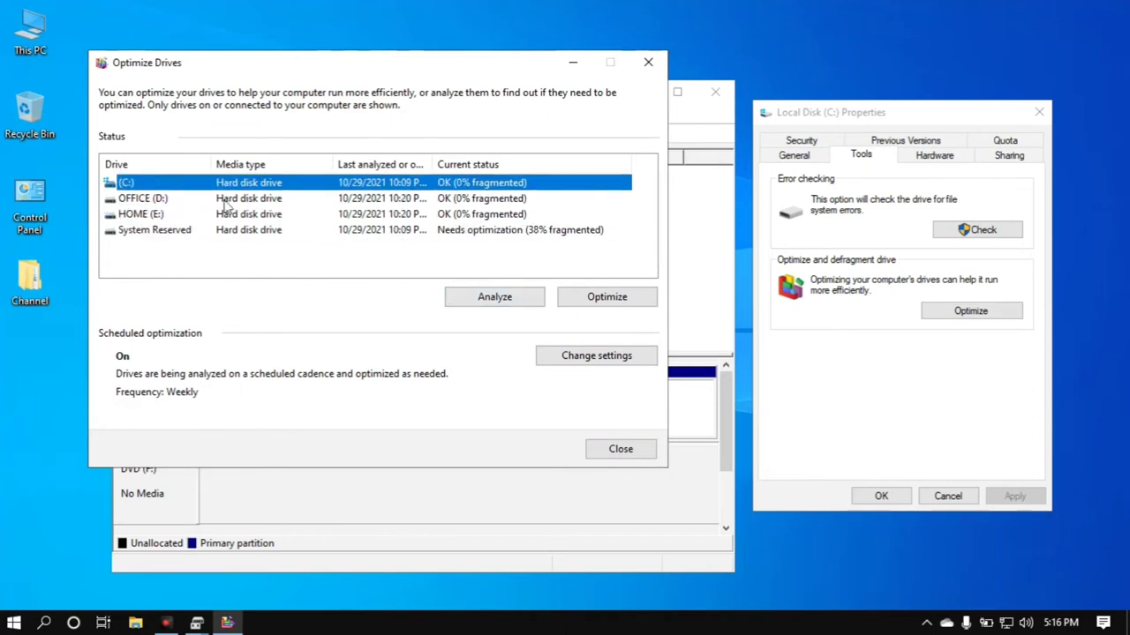
pyautogui.click(606, 298)
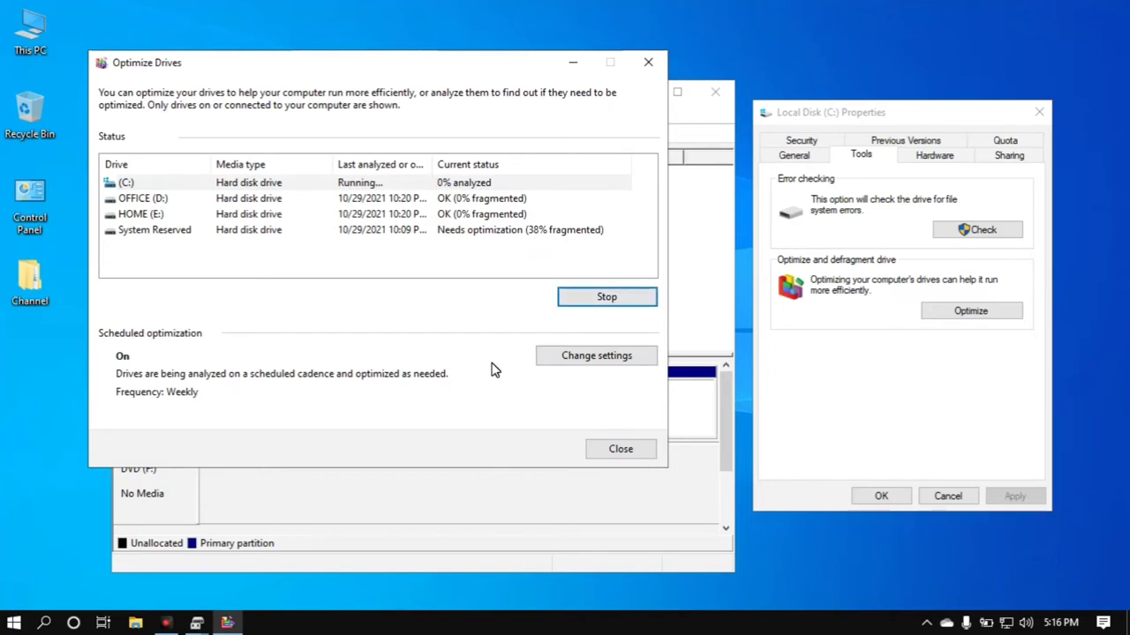
pyautogui.click(625, 302)
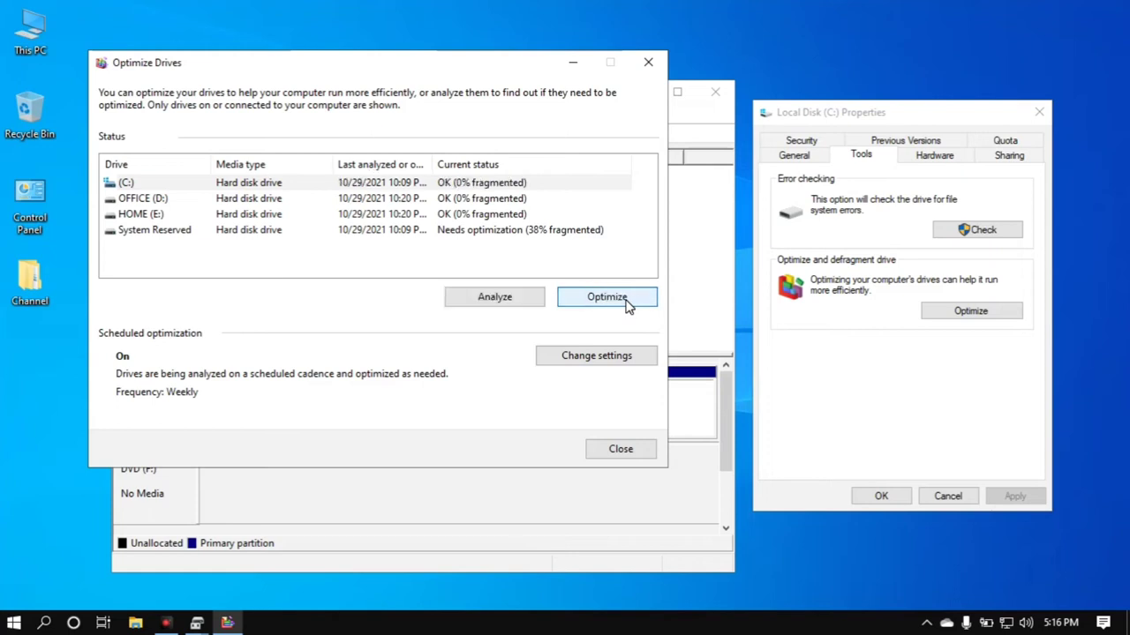
# Step: Set the optimization schedule's frequency to Weekly after trying Daily and Monthly, and close Optimize Drives
pyautogui.click(586, 363)
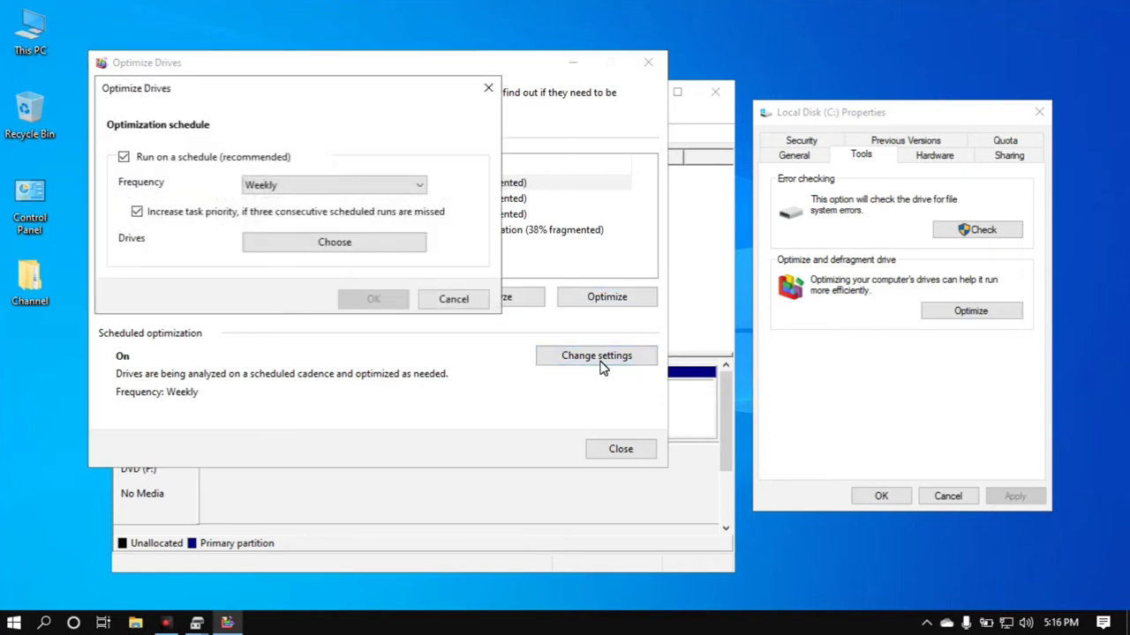
pyautogui.click(306, 185)
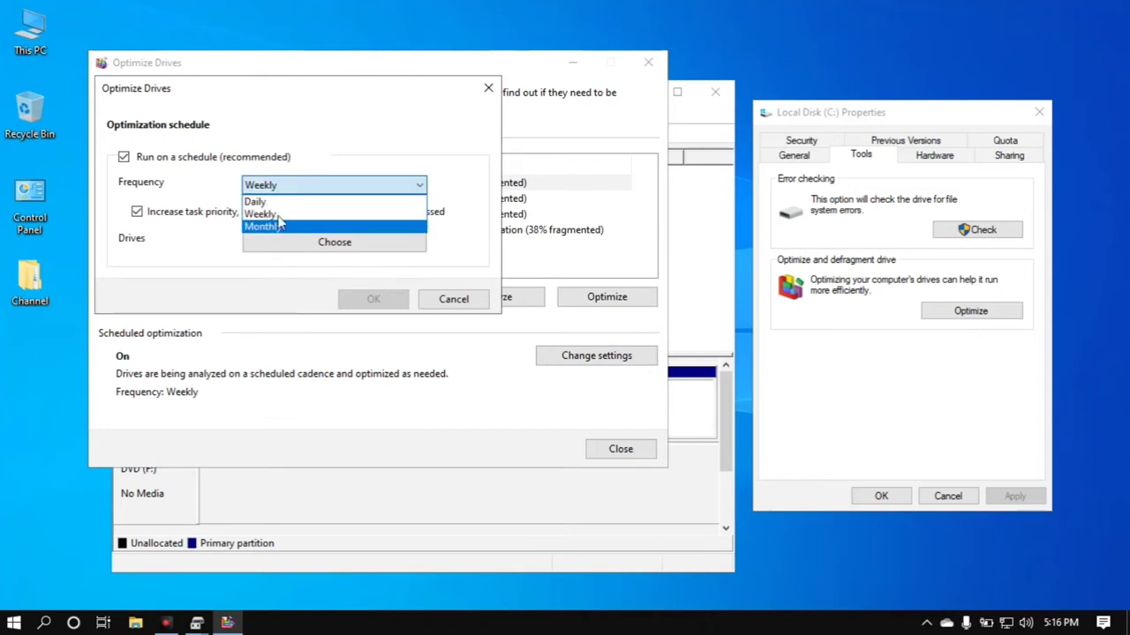
pyautogui.click(274, 202)
pyautogui.click(282, 186)
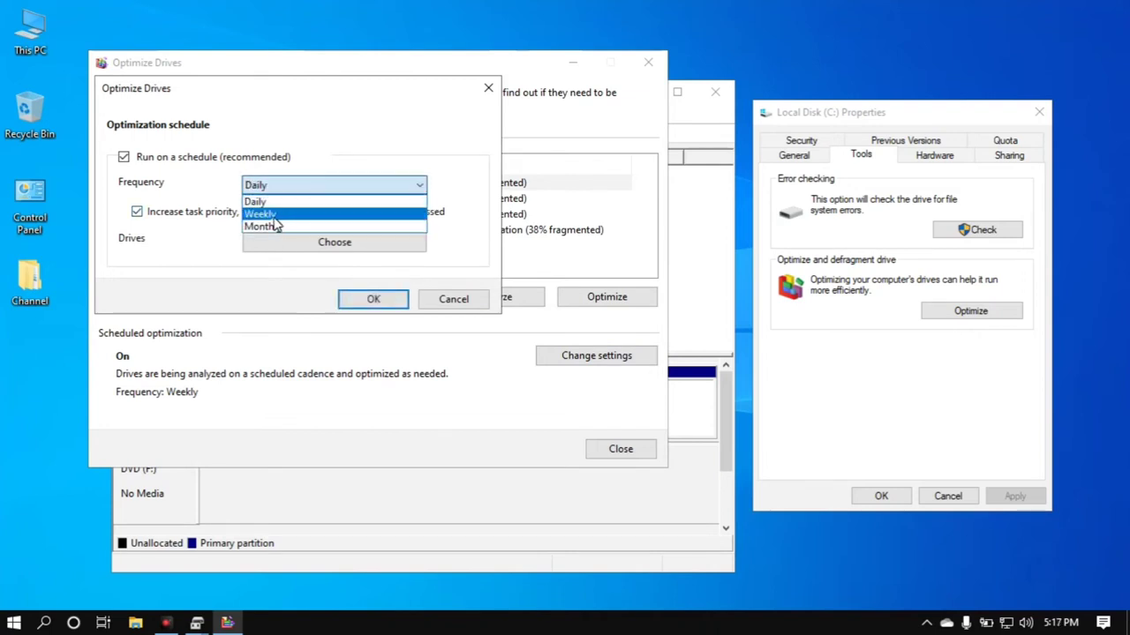
pyautogui.click(274, 216)
pyautogui.click(290, 187)
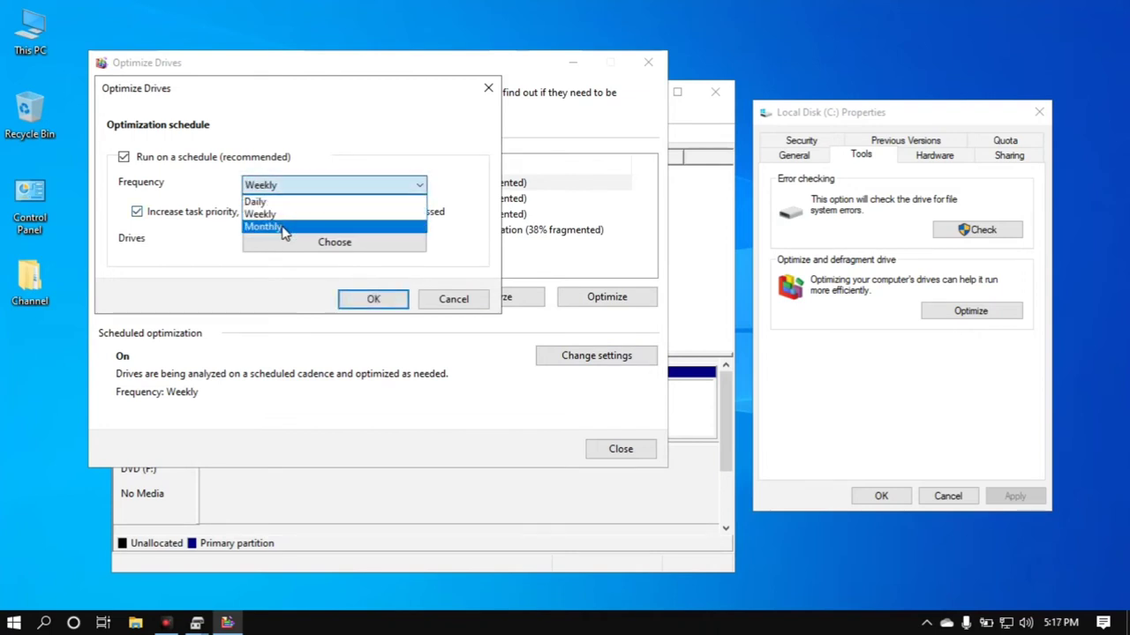
pyautogui.click(283, 228)
pyautogui.click(285, 187)
pyautogui.click(264, 217)
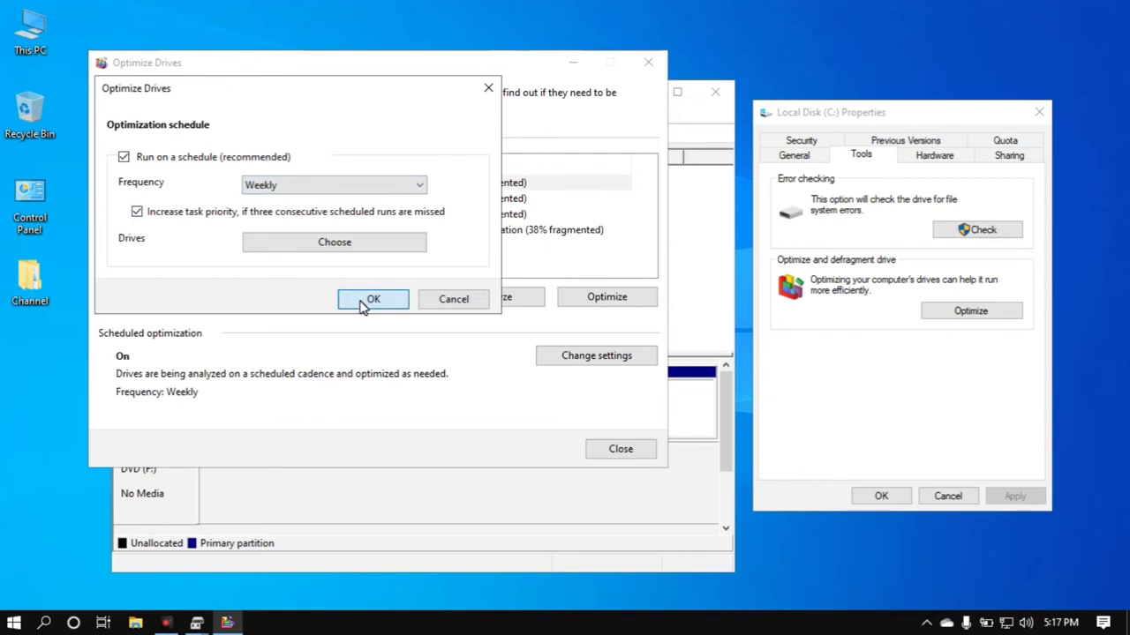
pyautogui.press('Return')
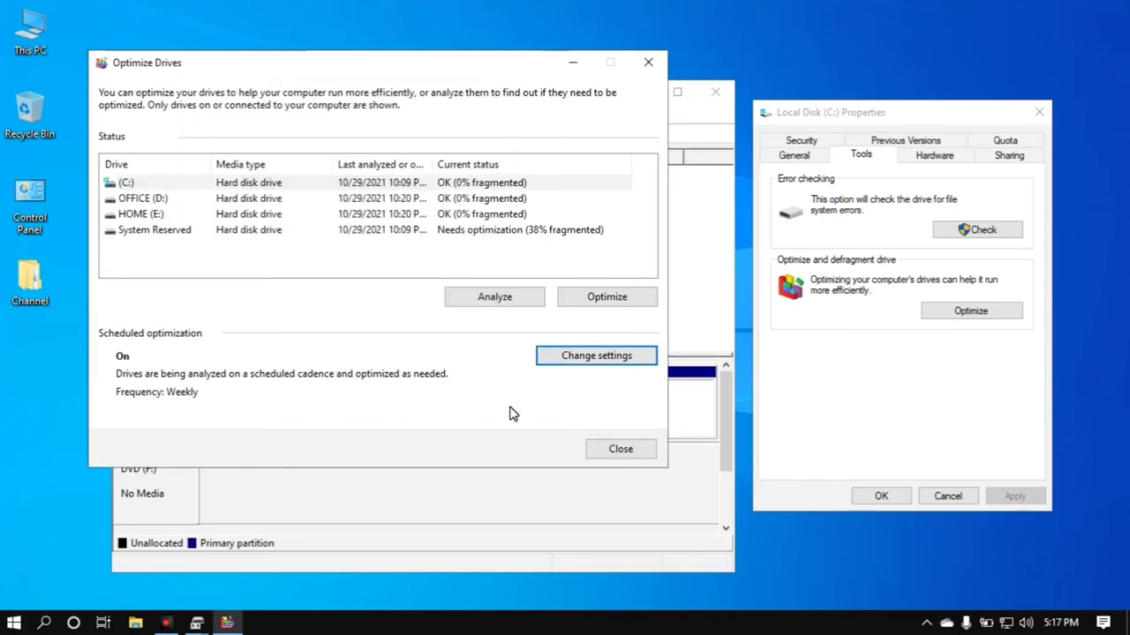
pyautogui.click(636, 450)
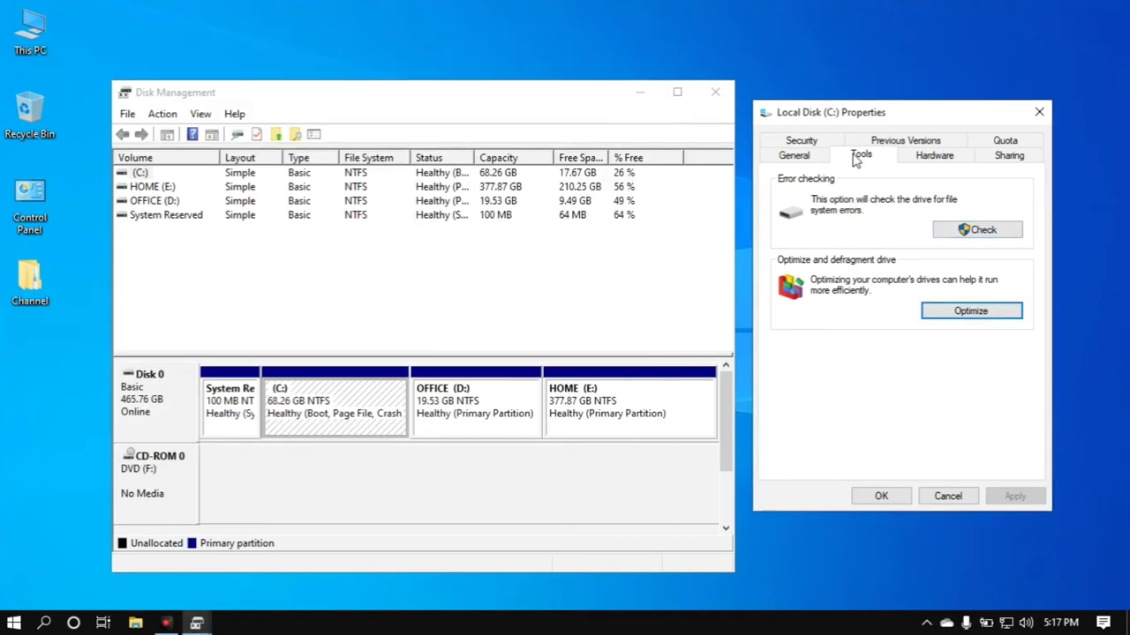
# Step: Start an error-checking scan of the C: drive and move the scan window over Disk Management
pyautogui.hotkey('shift', 'Tab')
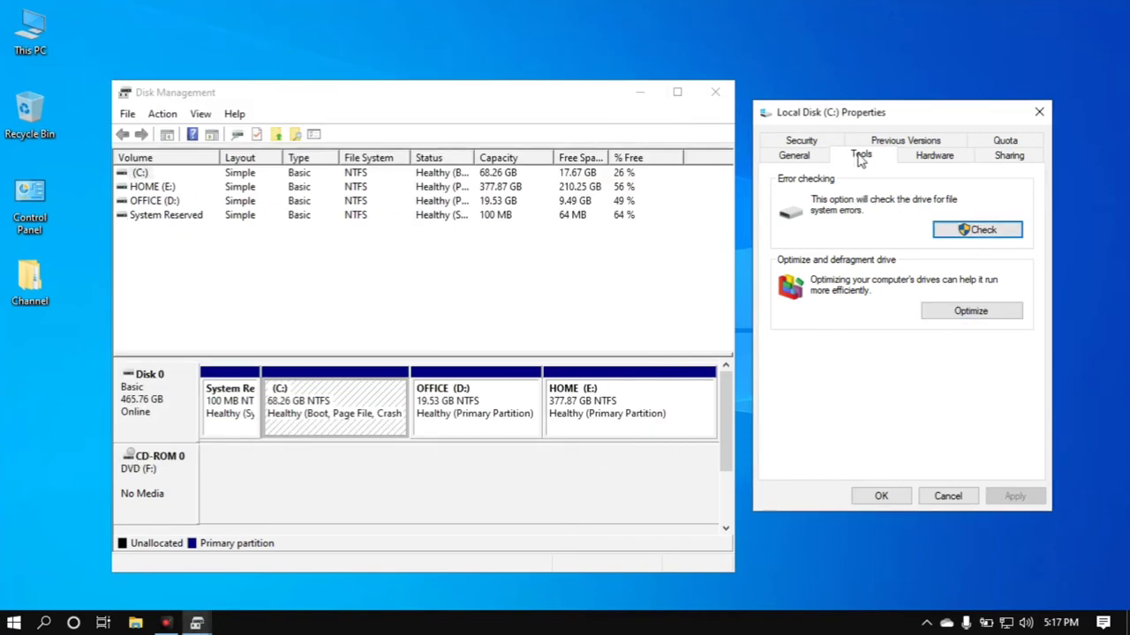
pyautogui.click(996, 232)
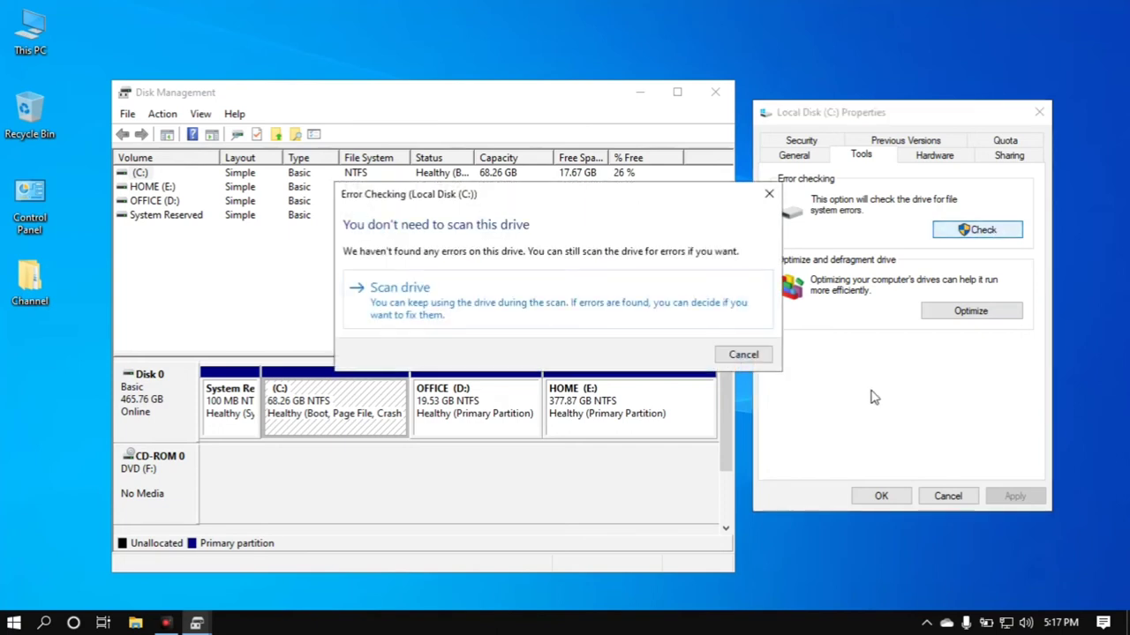
pyautogui.moveTo(651, 196); pyautogui.dragTo(964, 403)
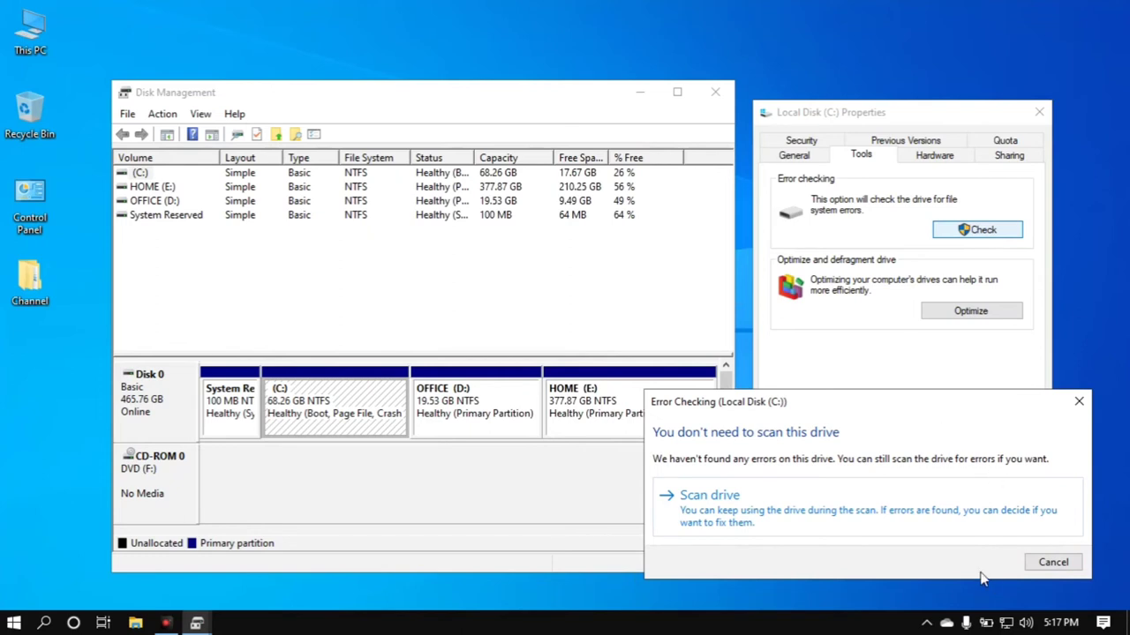
pyautogui.click(889, 503)
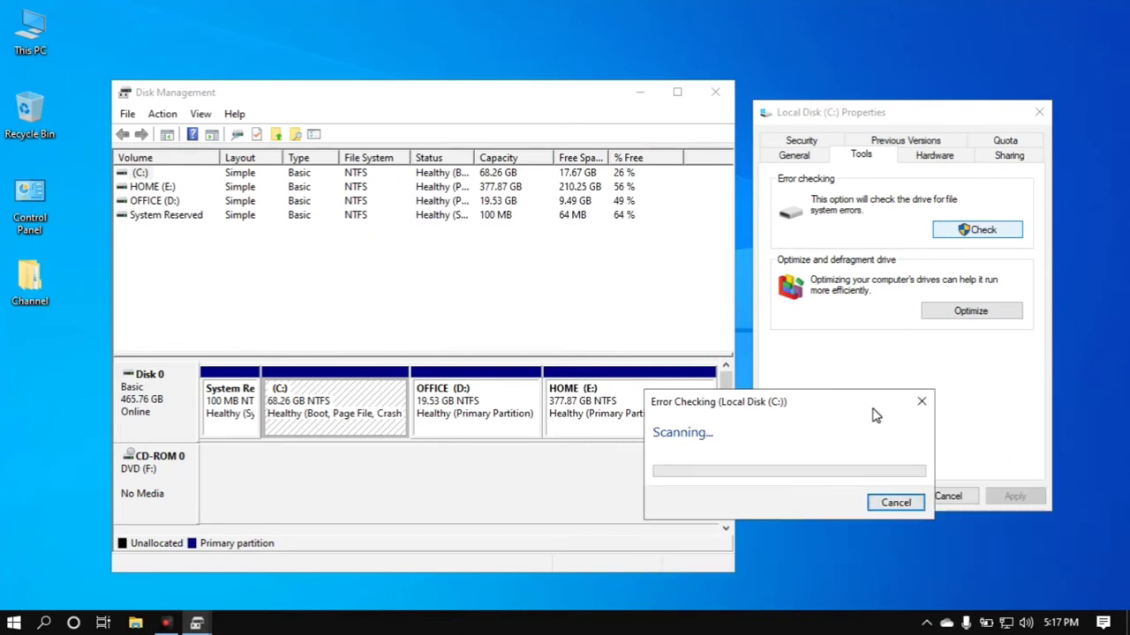
pyautogui.moveTo(874, 416); pyautogui.dragTo(632, 247)
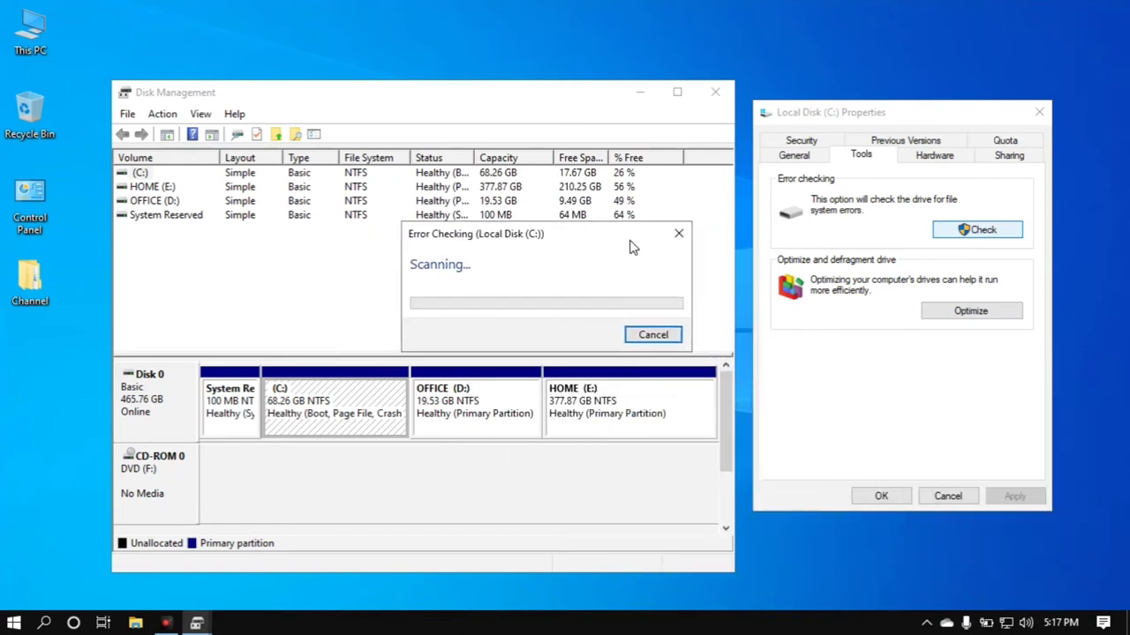
# Step: Bring the error-checking window back into view, dismiss it when the scan finishes, and close Disk Management
pyautogui.click(653, 334)
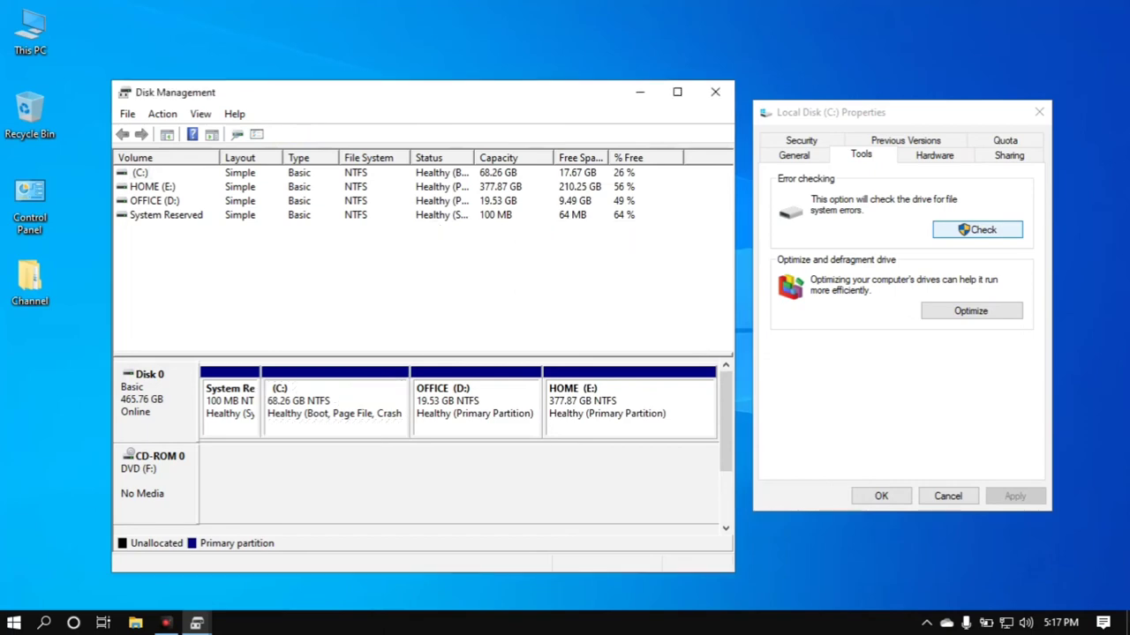
pyautogui.click(196, 623)
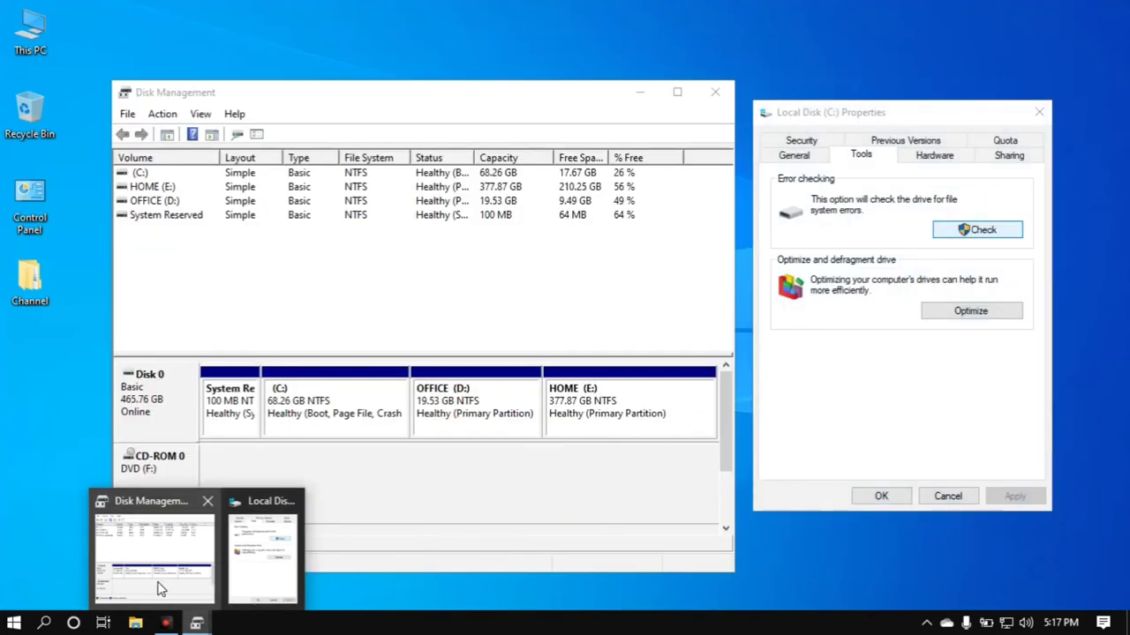
pyautogui.click(161, 590)
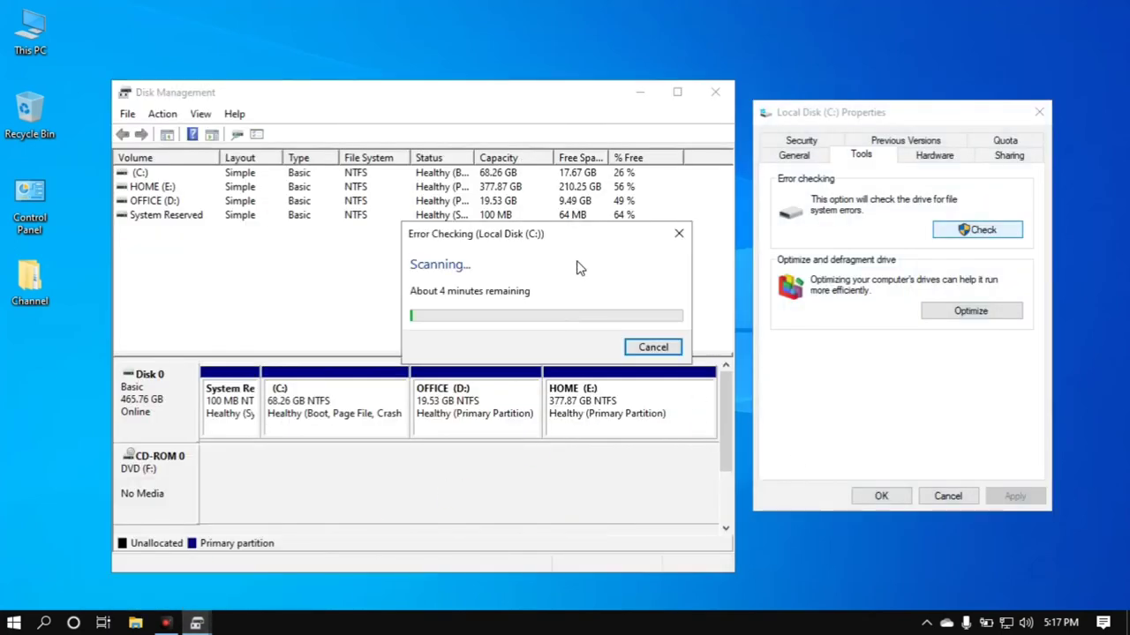
pyautogui.moveTo(597, 237); pyautogui.dragTo(602, 242)
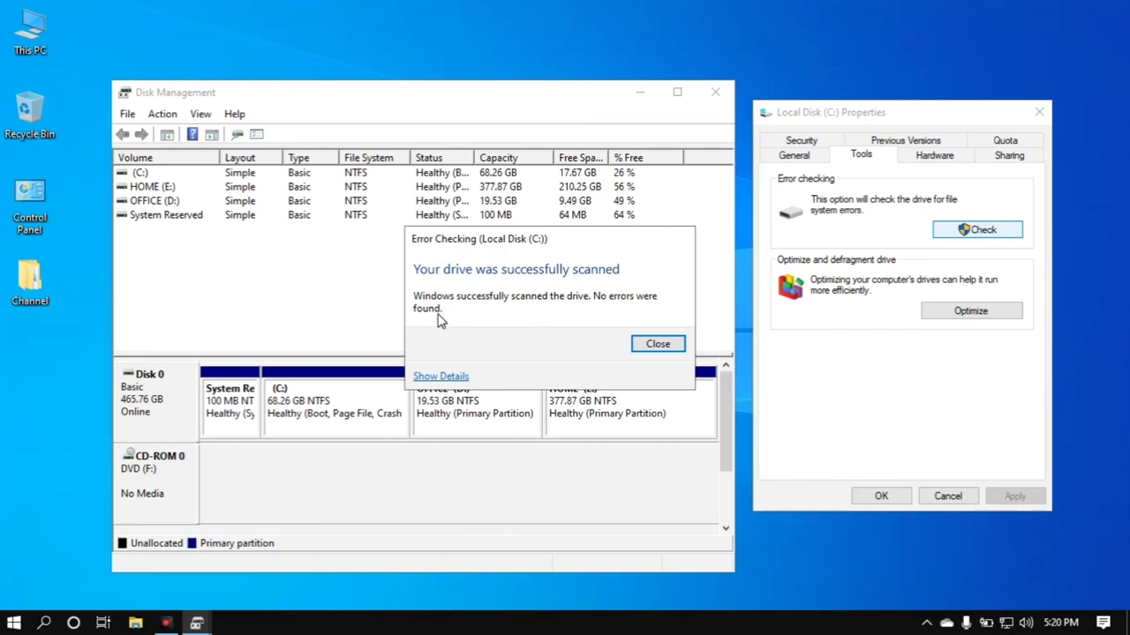
pyautogui.click(668, 346)
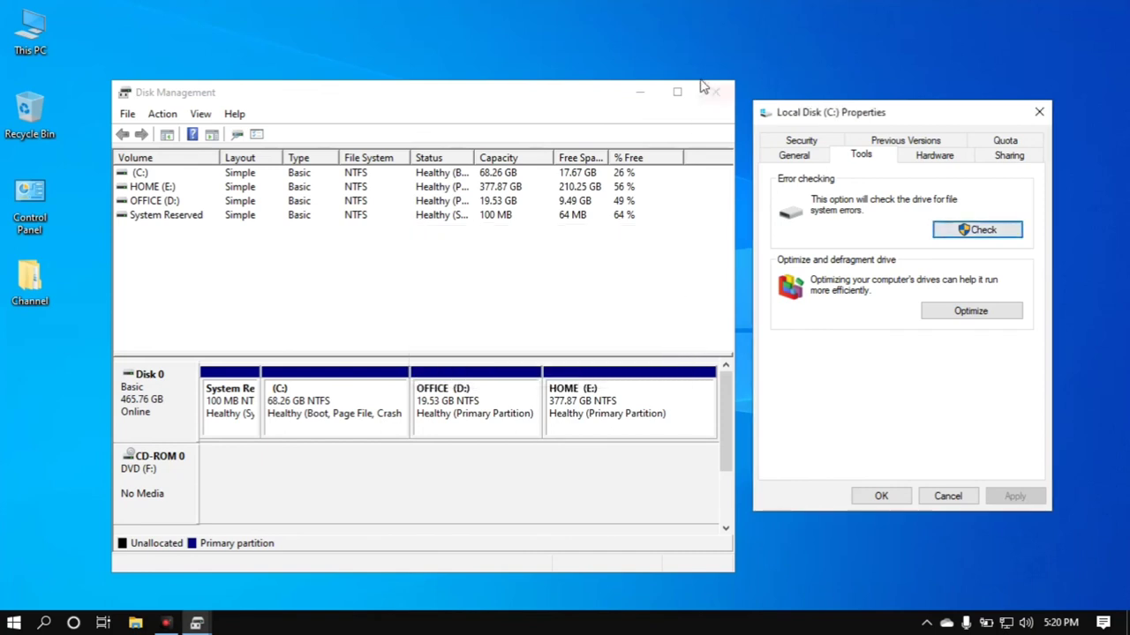
pyautogui.click(711, 94)
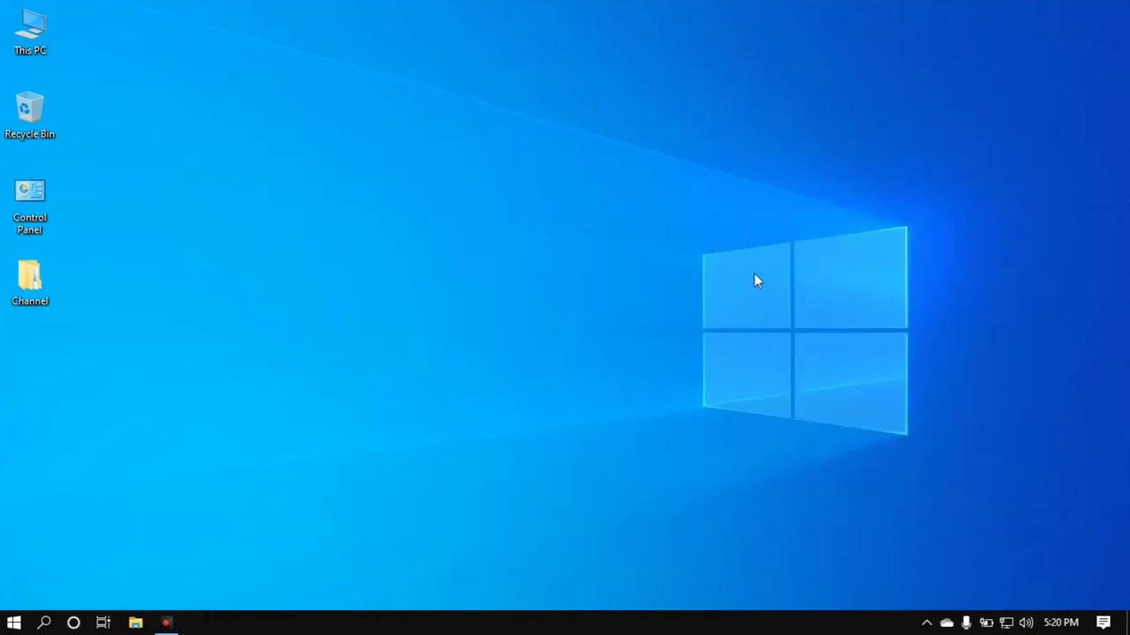